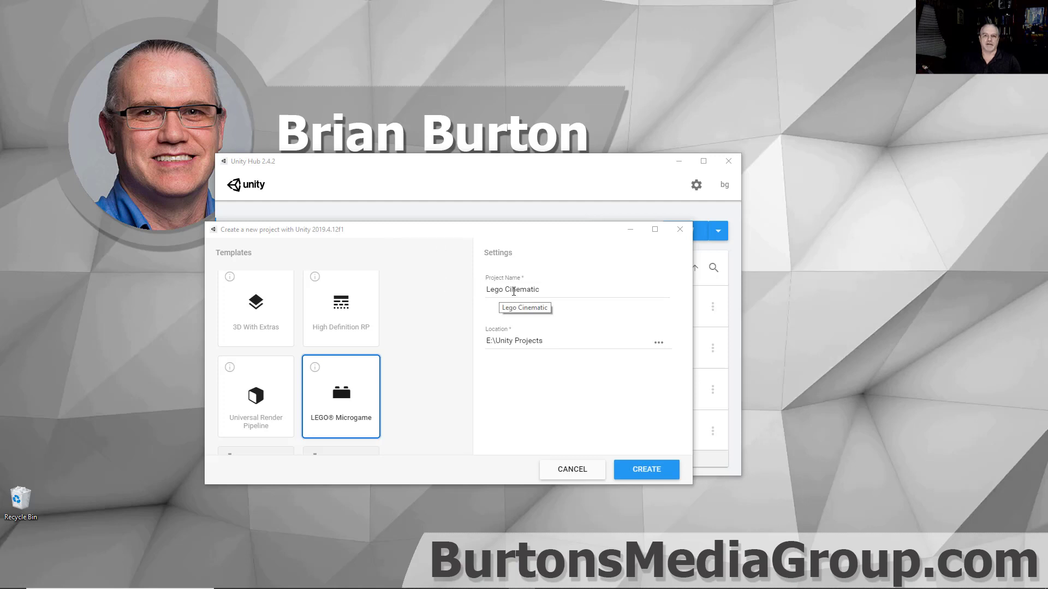
Step: Create the Lego Cinematic project from the LEGO Microgame template in E:\Unity Projects and load its Playground scene
click(661, 479)
key(Return)
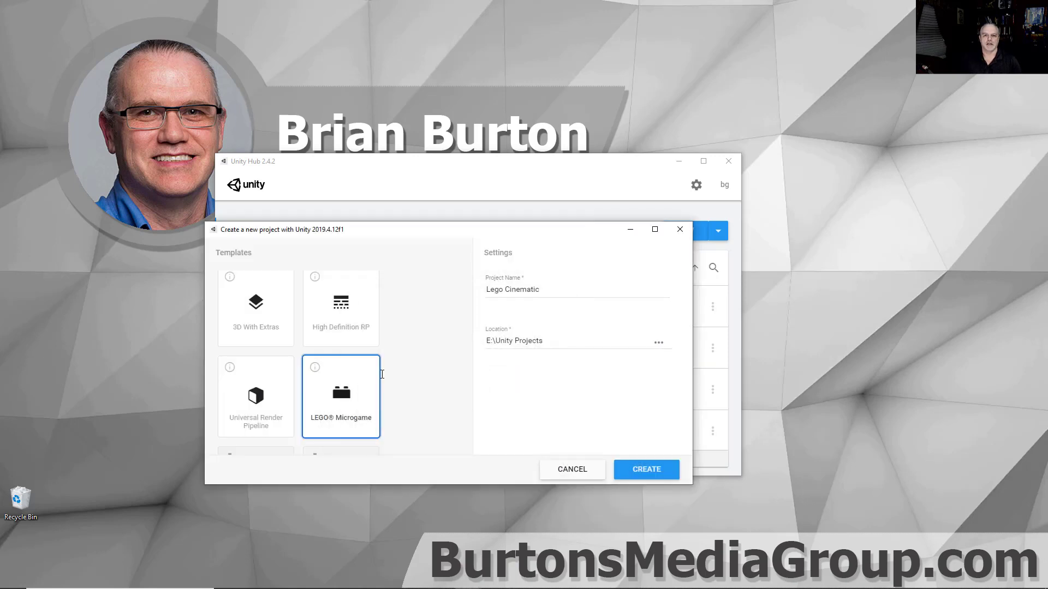
click(505, 447)
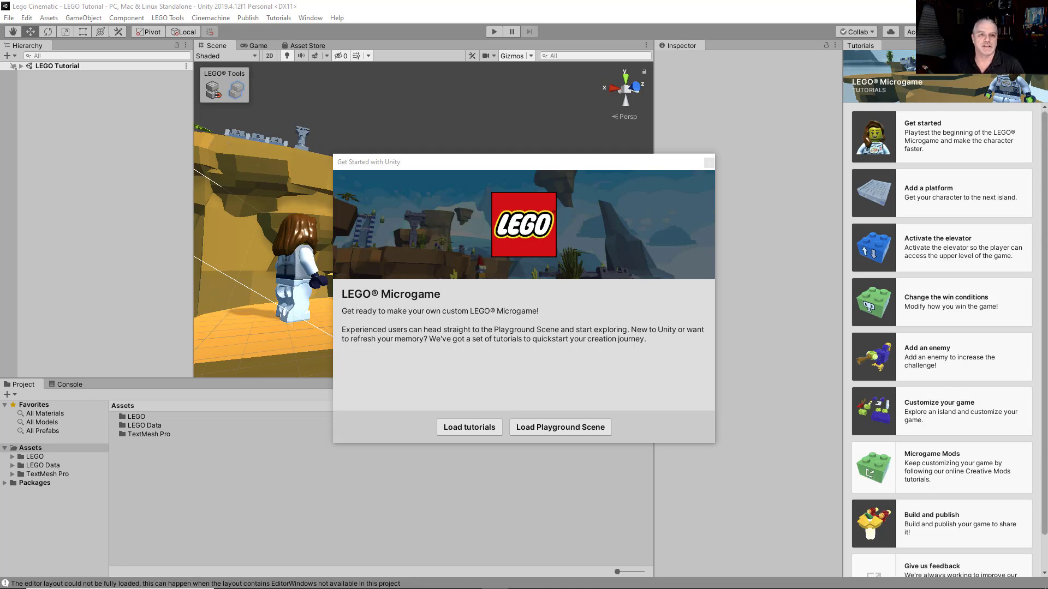
click(561, 427)
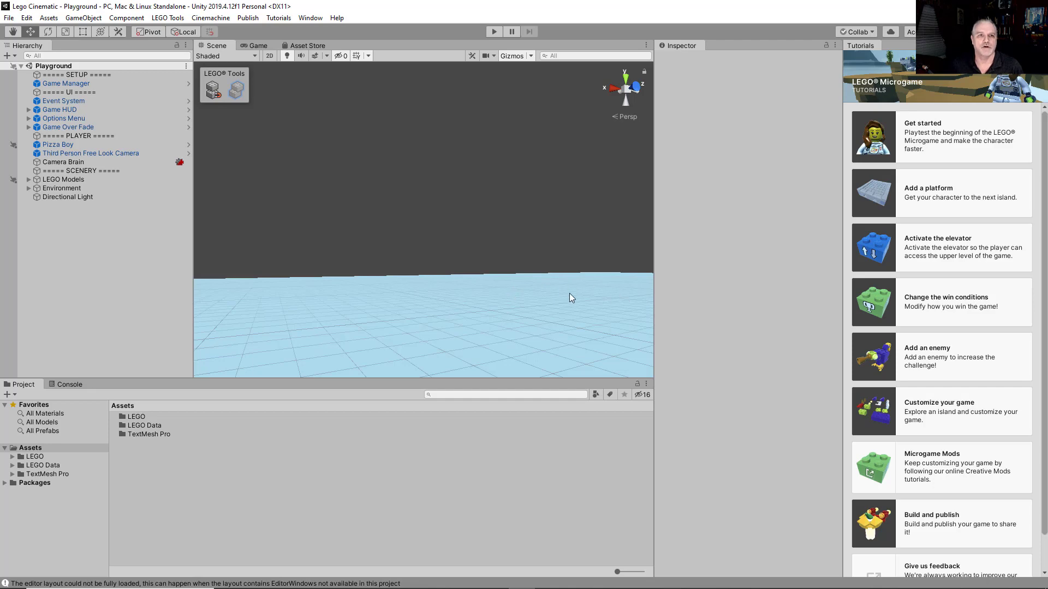
right_drag(568, 293, 854, 345)
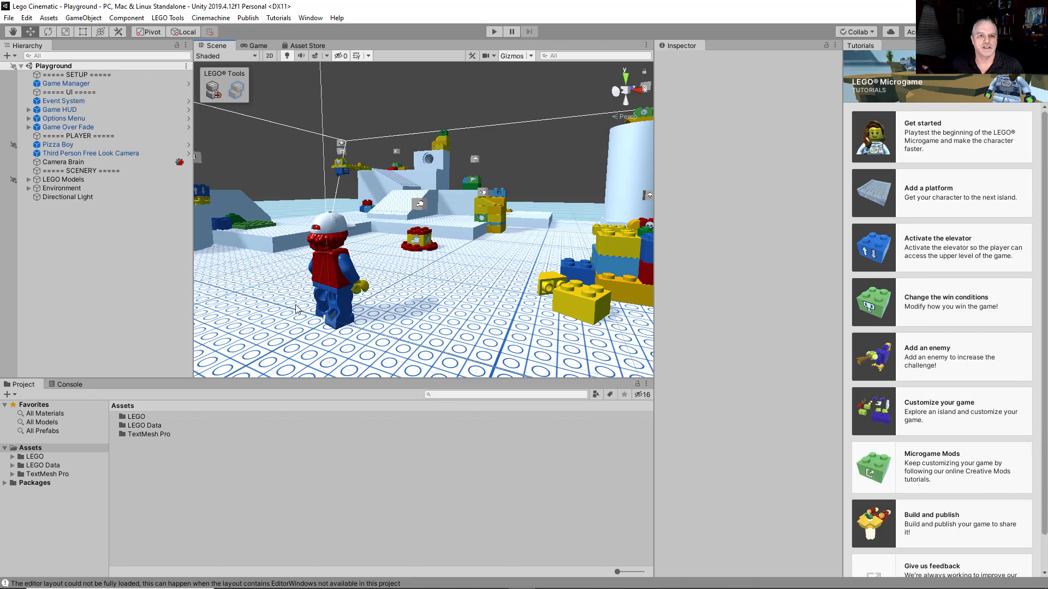
Step: Add a fixed-resolution Game view preset labelled Shorts with width 1080 and height 1920
click(256, 45)
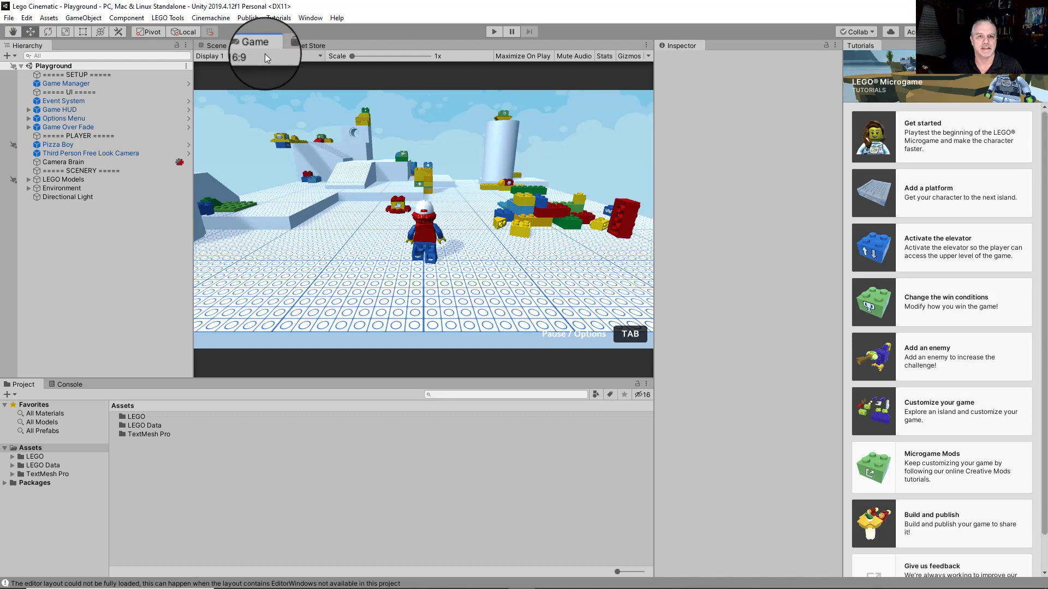
click(271, 55)
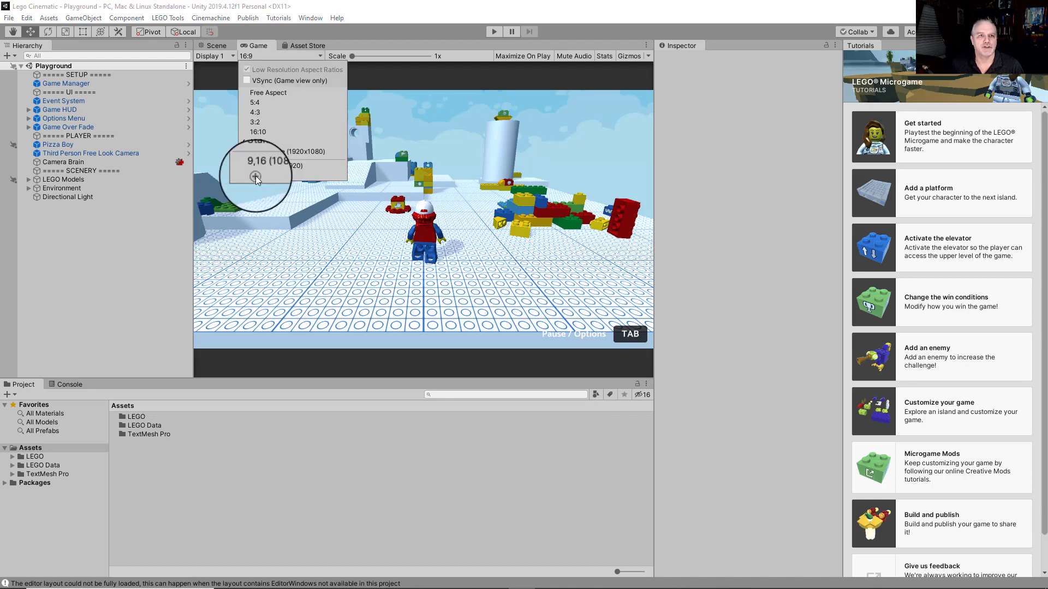
click(255, 176)
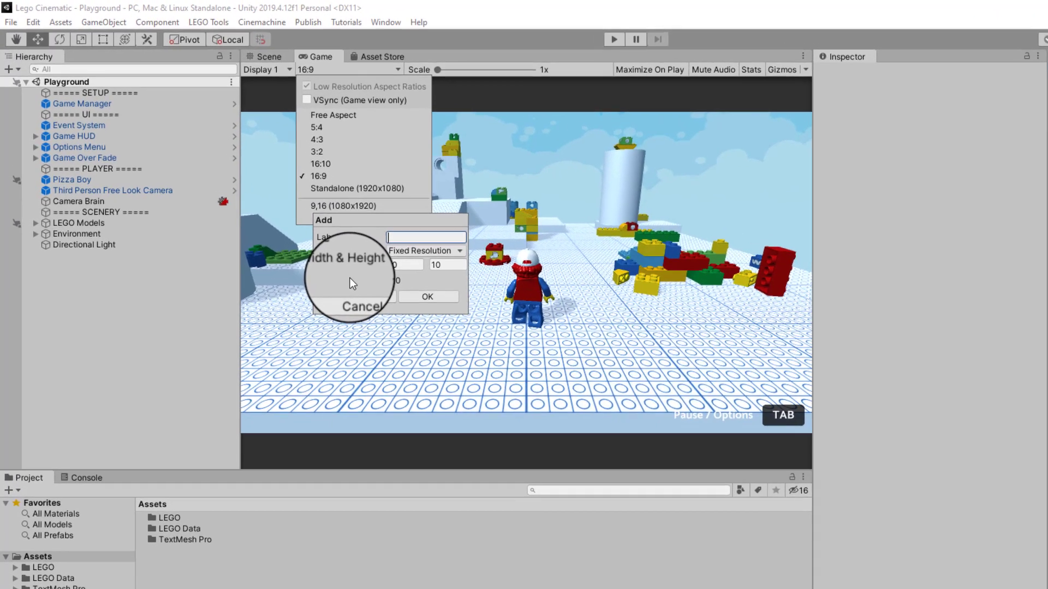
text(S)
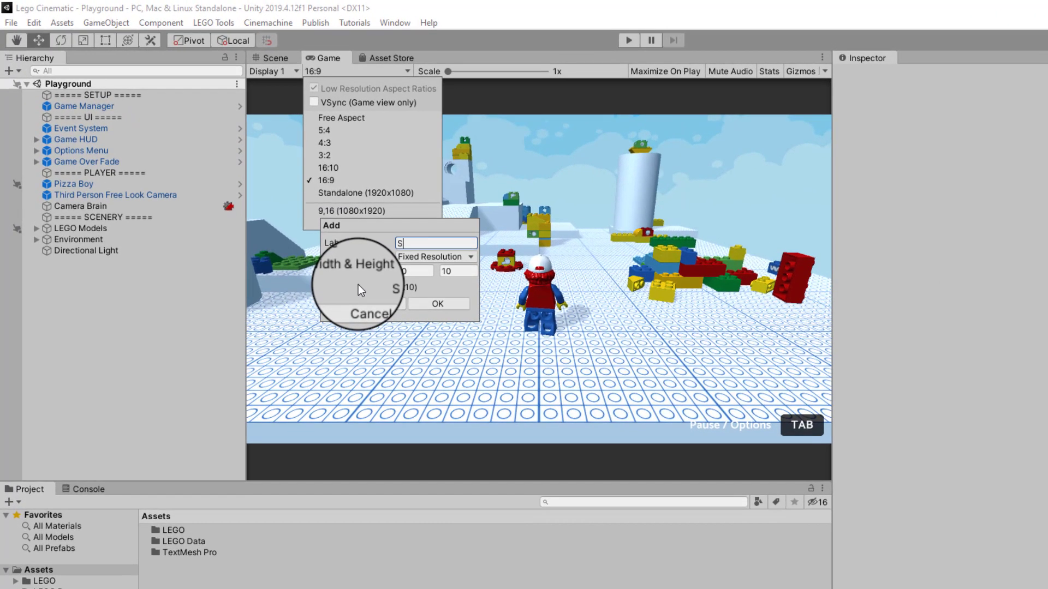
text(horts)
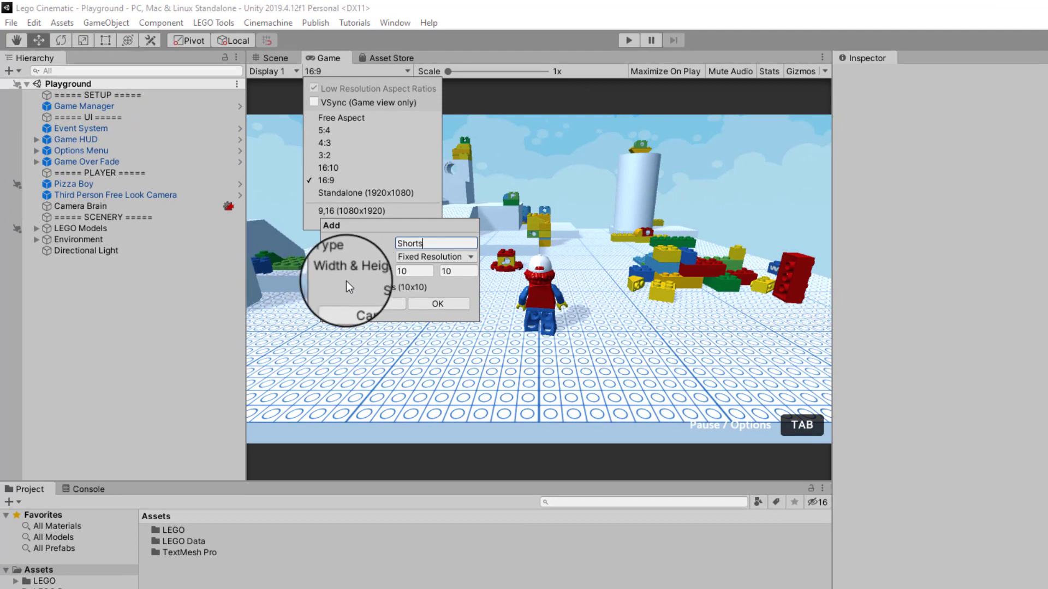
click(418, 272)
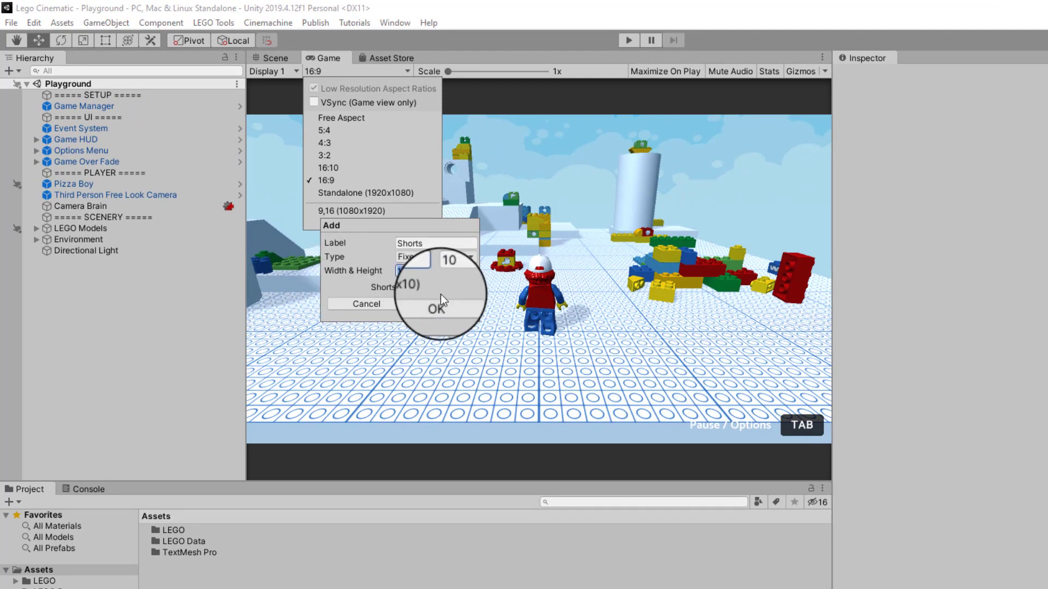
text(10)
key(Tab)
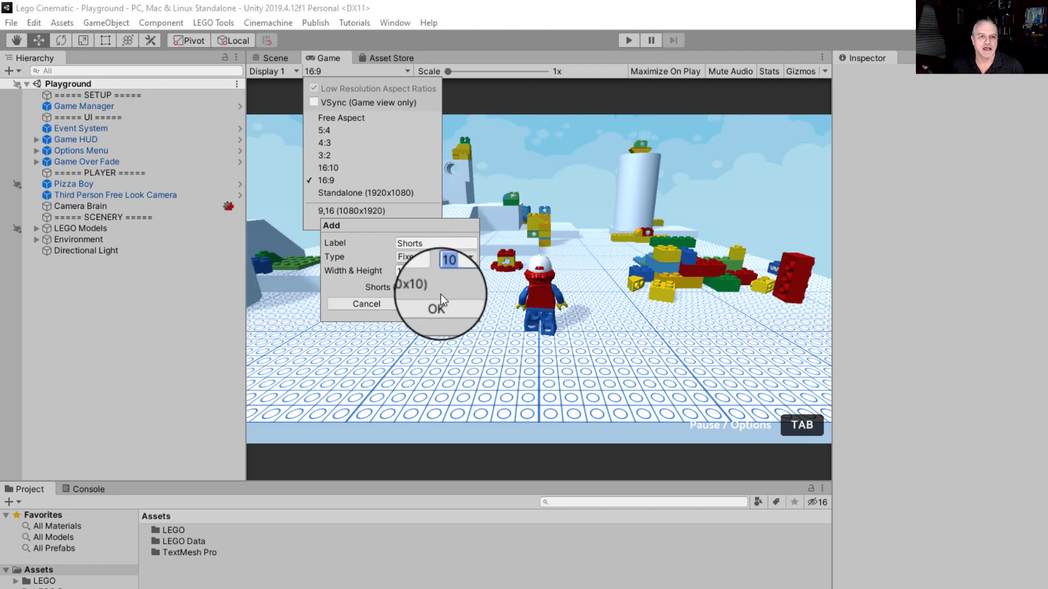
text(1920)
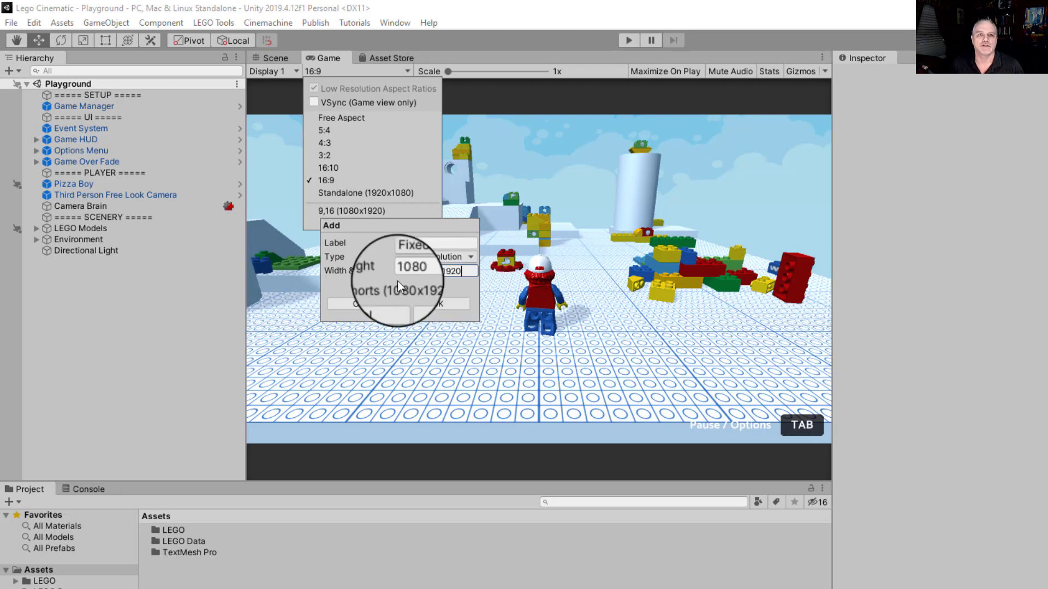
click(436, 303)
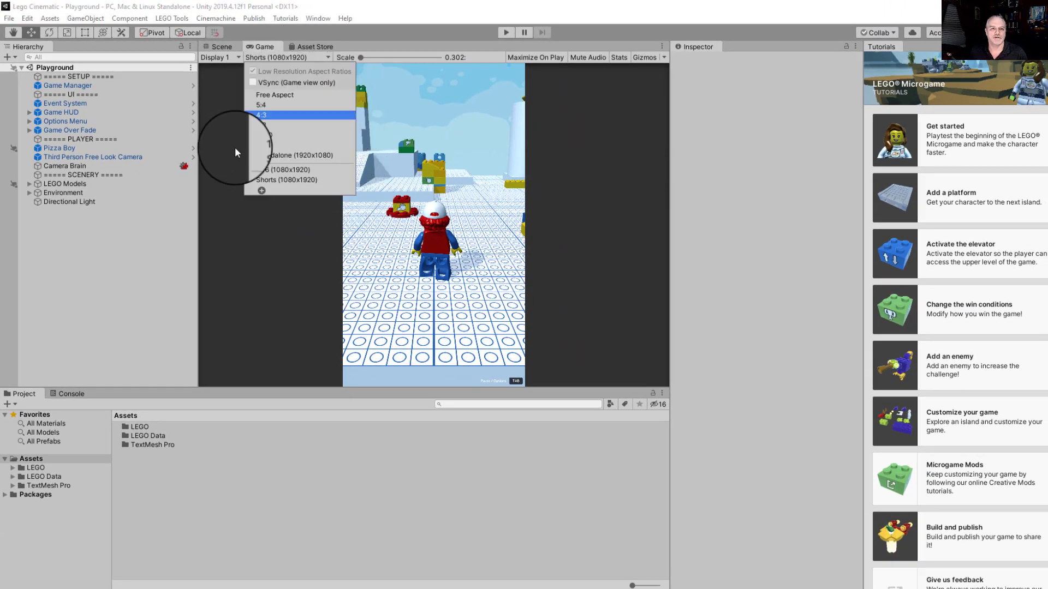
click(243, 241)
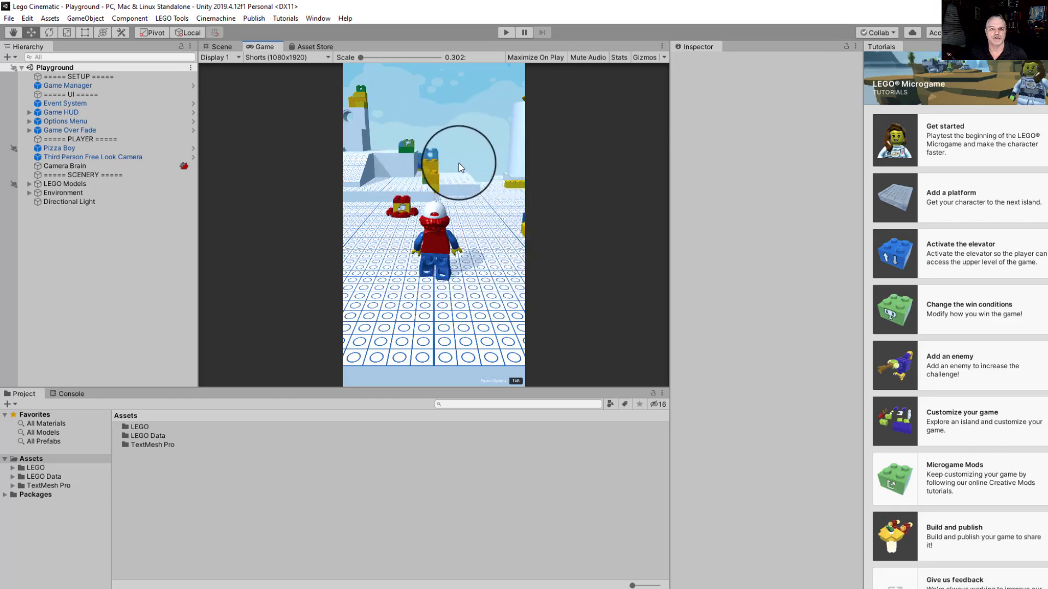
Step: Show preview packages in the Package Manager and install Unity Recorder version 2.4.0-preview.1
click(319, 19)
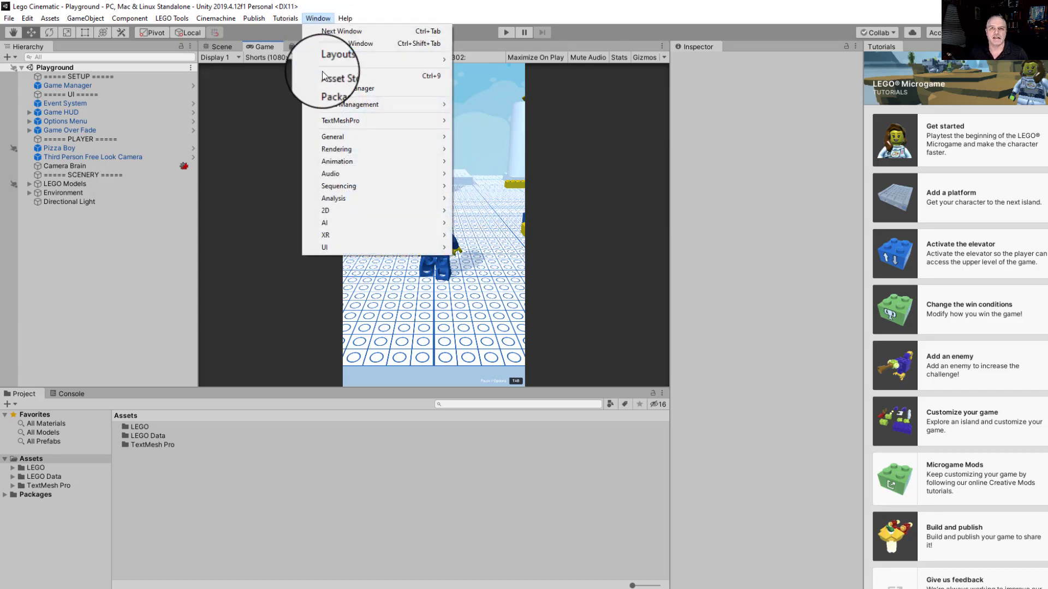
click(329, 89)
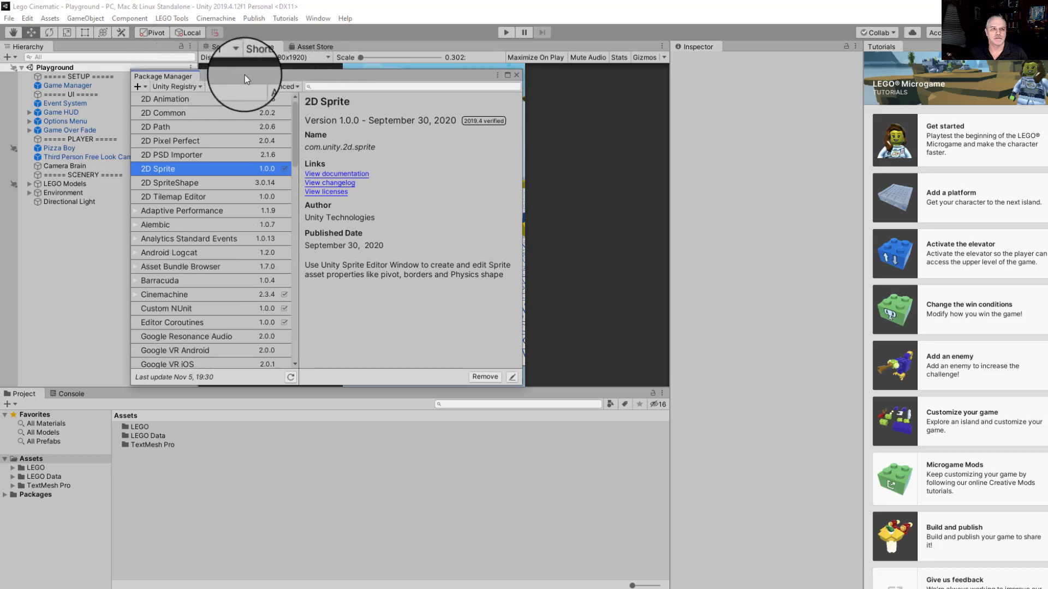
click(274, 85)
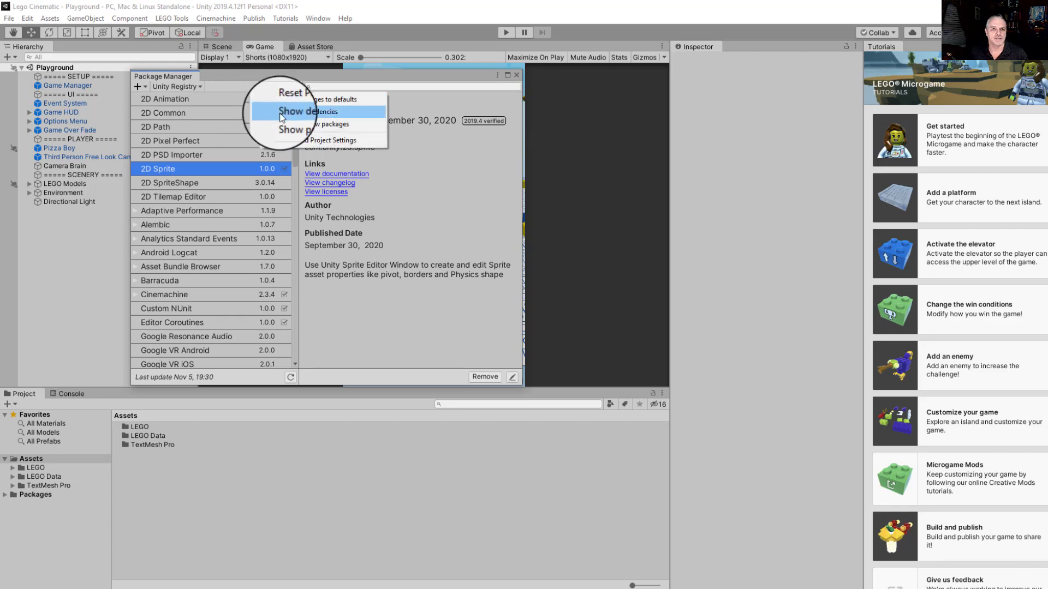
click(320, 125)
drag(293, 134, 311, 312)
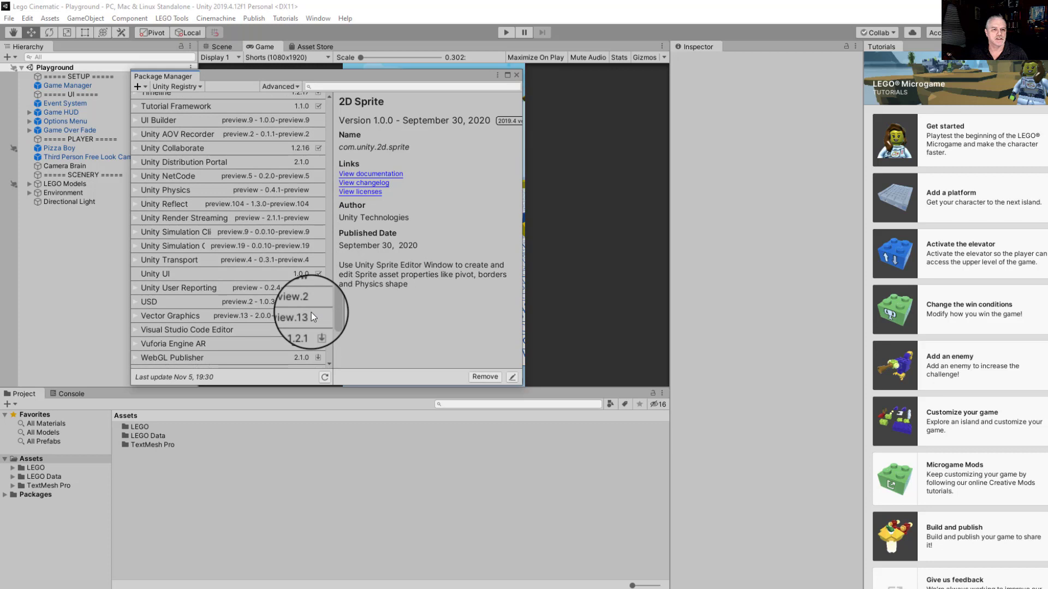
scroll(311, 312, down, 5)
click(162, 333)
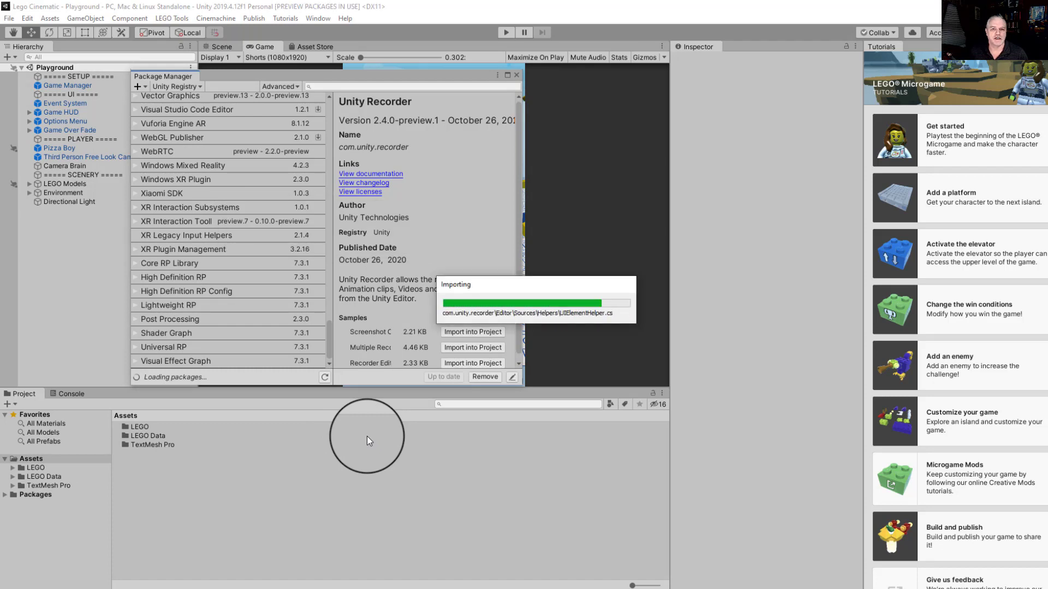
click(517, 76)
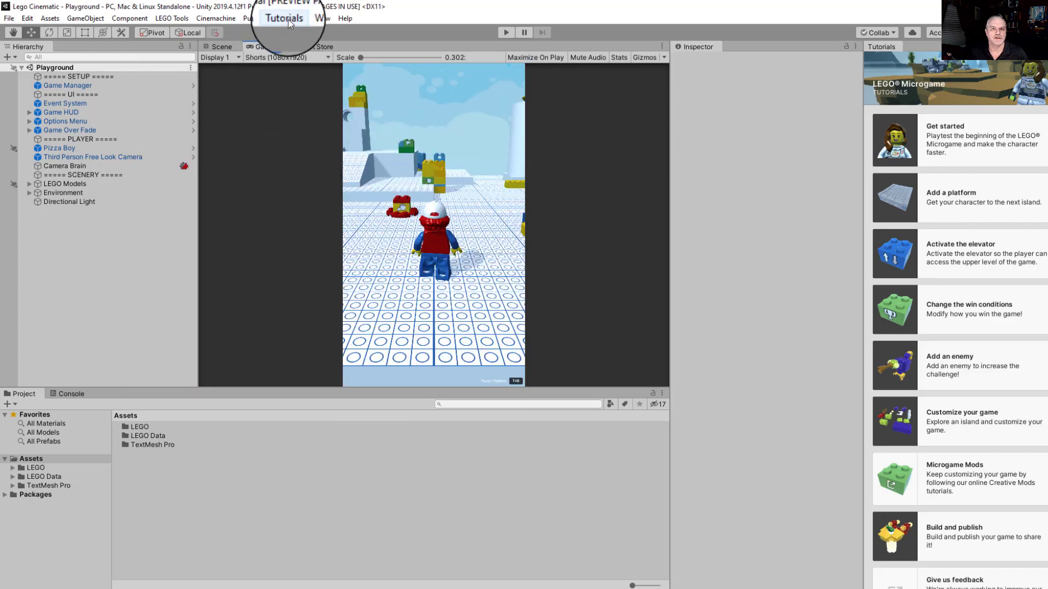
Step: Open the Recorder window and place it beside the Game view so the portrait preview stays uncovered
click(316, 19)
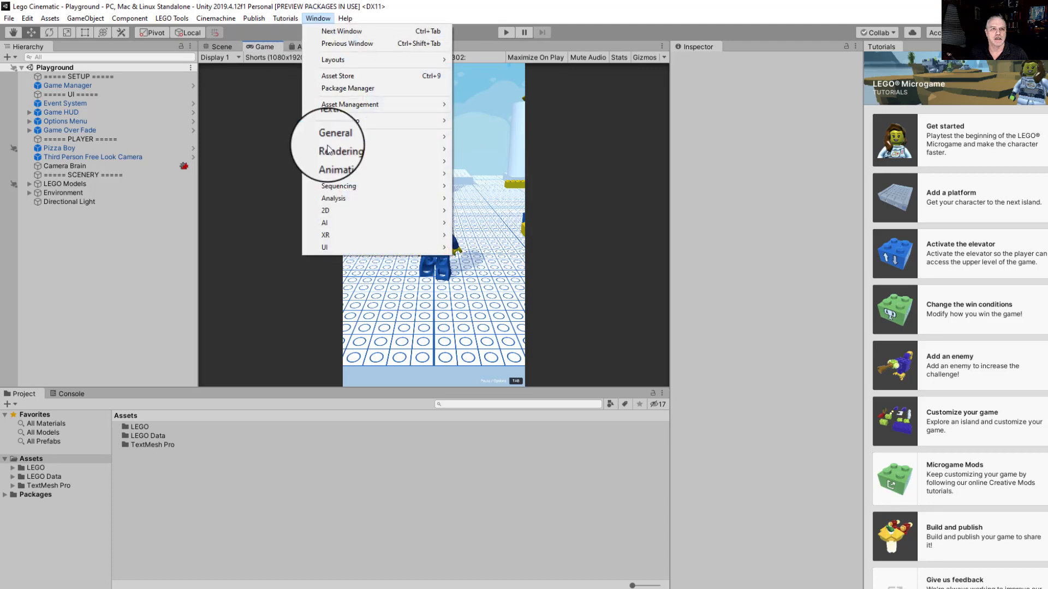
mouse_move(343, 135)
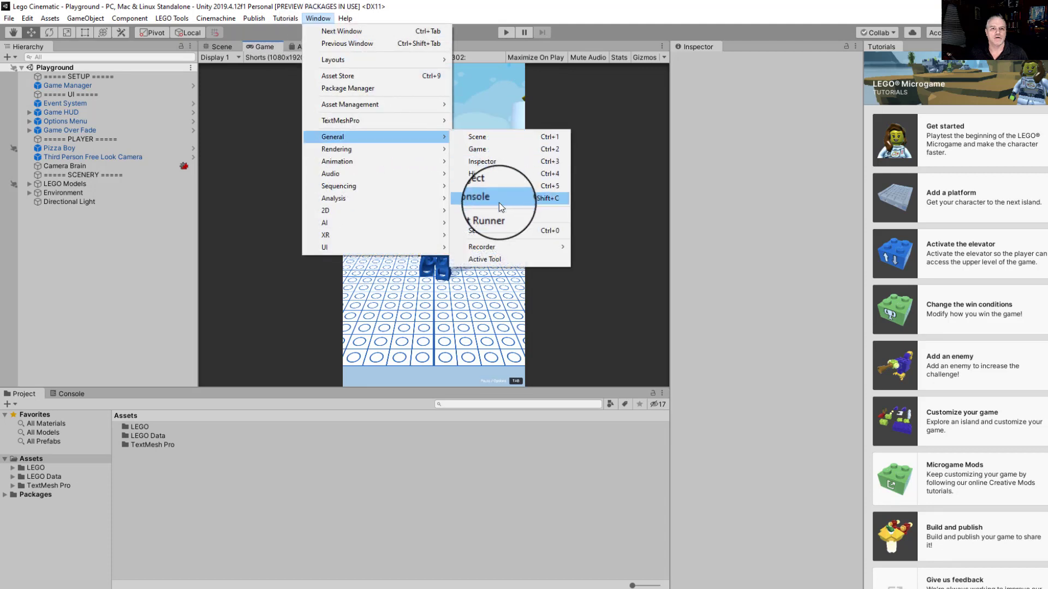
mouse_move(481, 246)
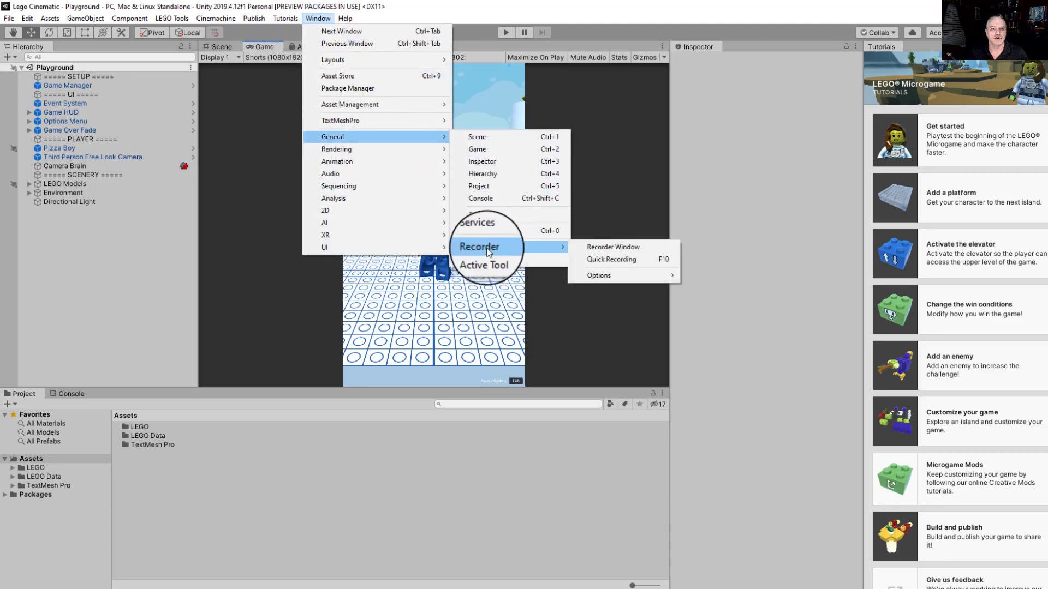
click(598, 251)
drag(319, 25, 759, 104)
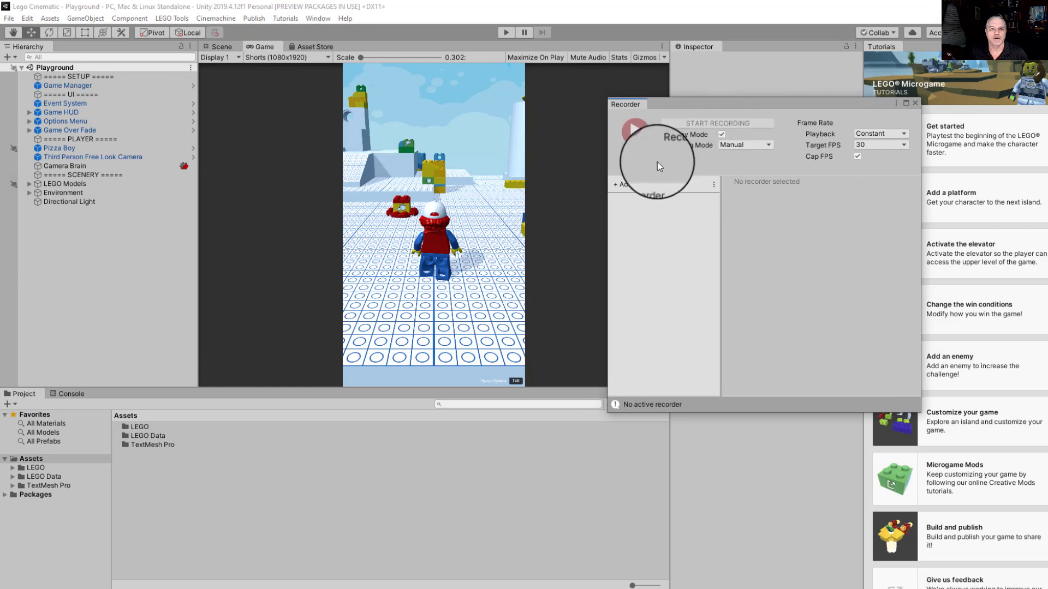
Step: Add a Movie recorder to the Recorder window's list
click(634, 188)
click(622, 186)
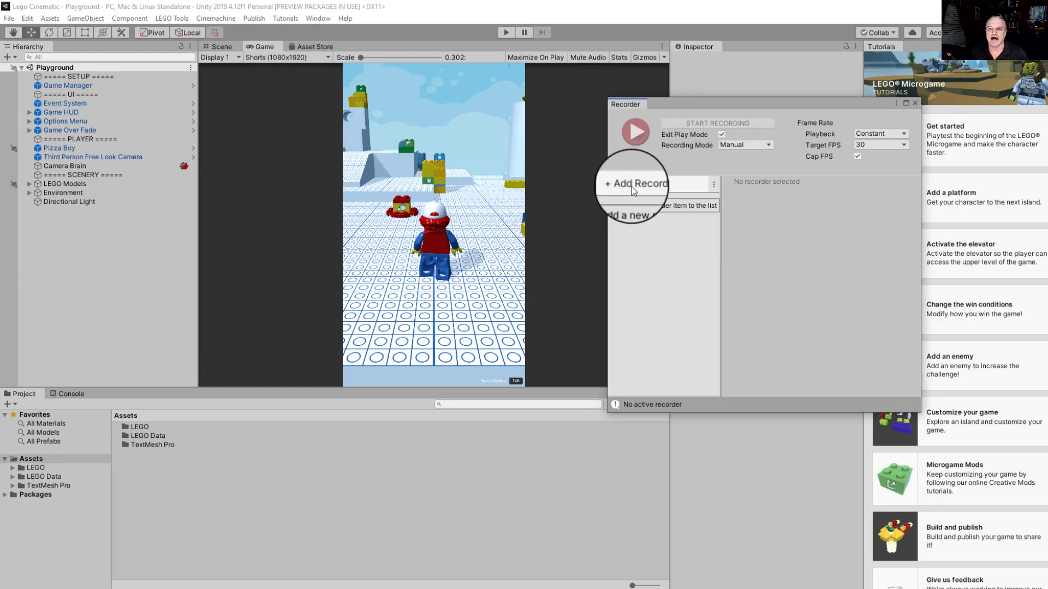
click(632, 186)
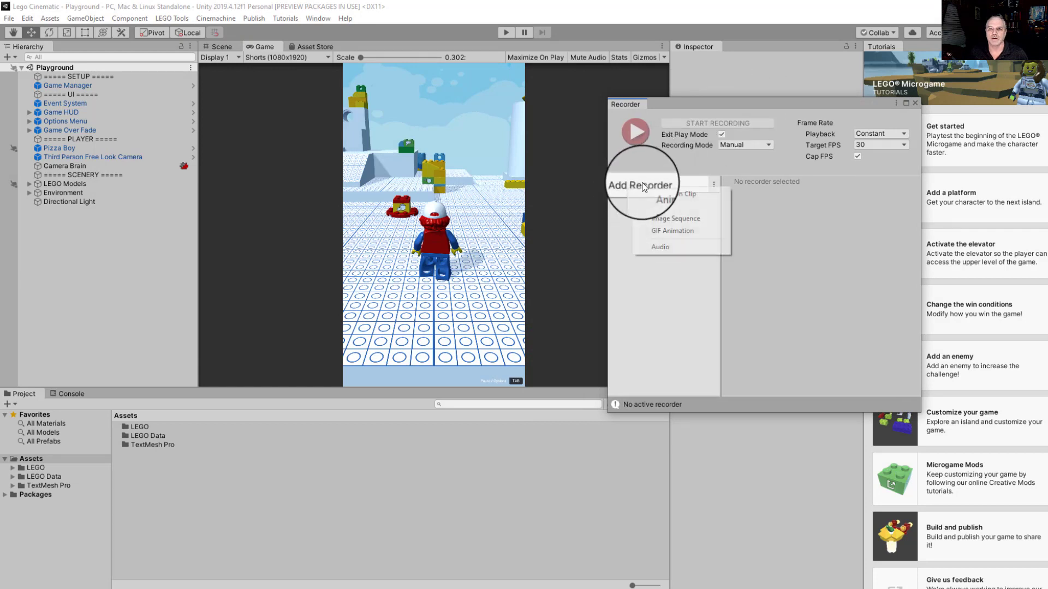
click(661, 206)
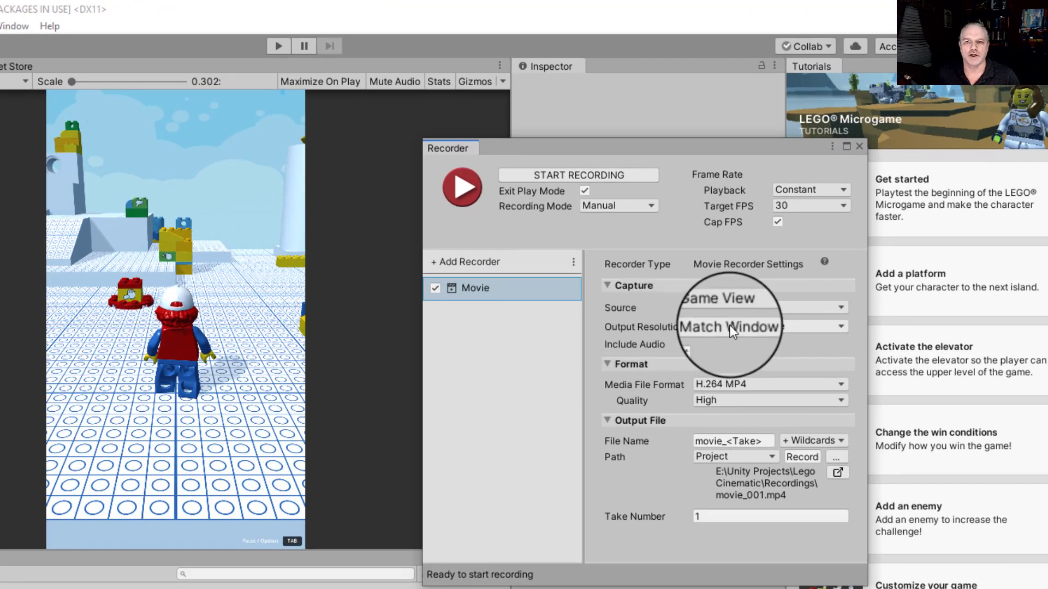
Step: Set the Movie recorder's output resolution to Custom with width 1080 and height 1920
click(761, 326)
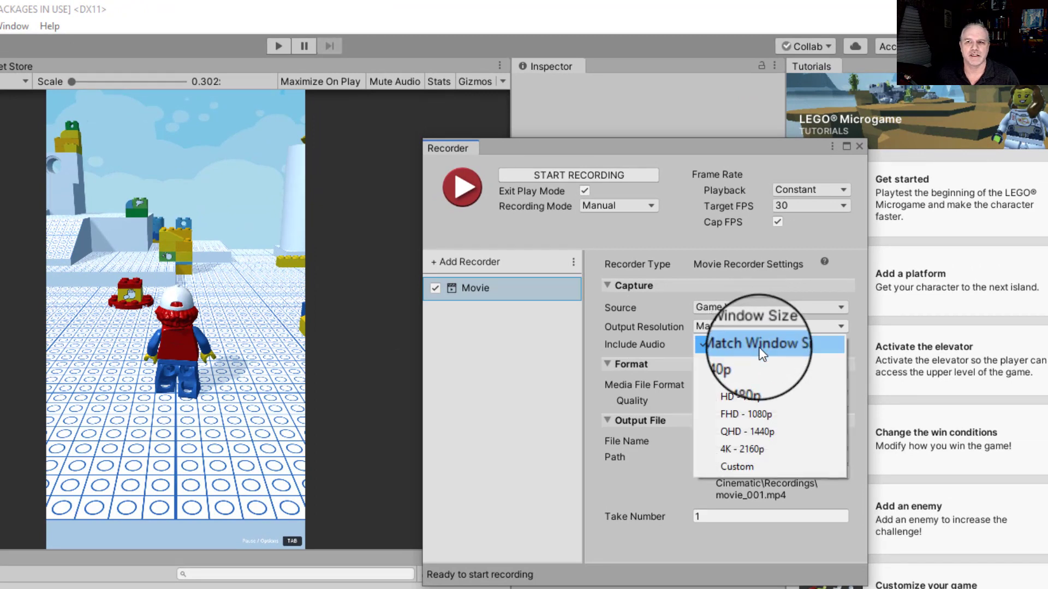
click(743, 467)
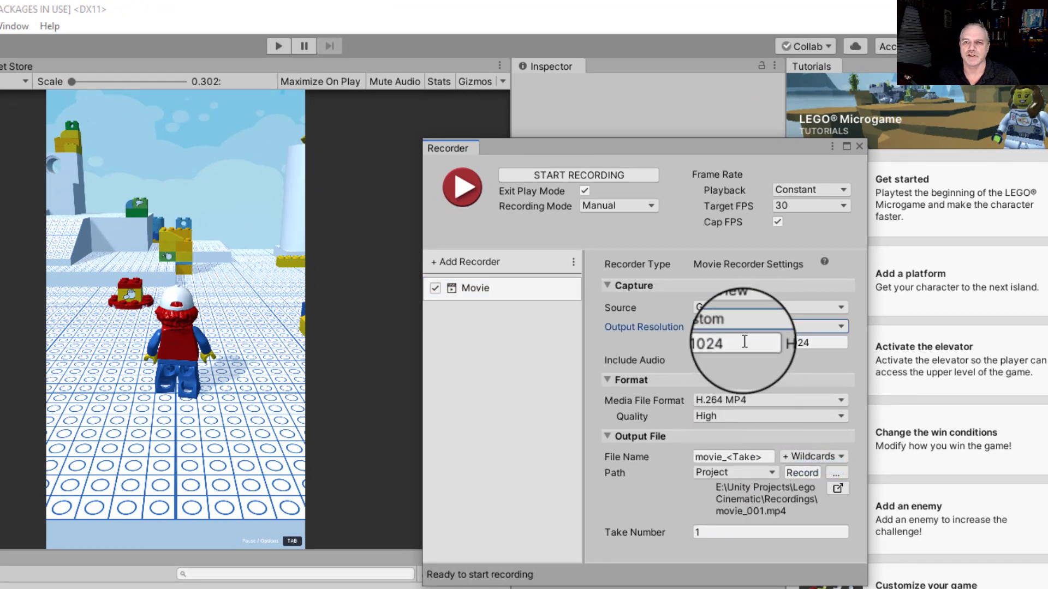
click(821, 342)
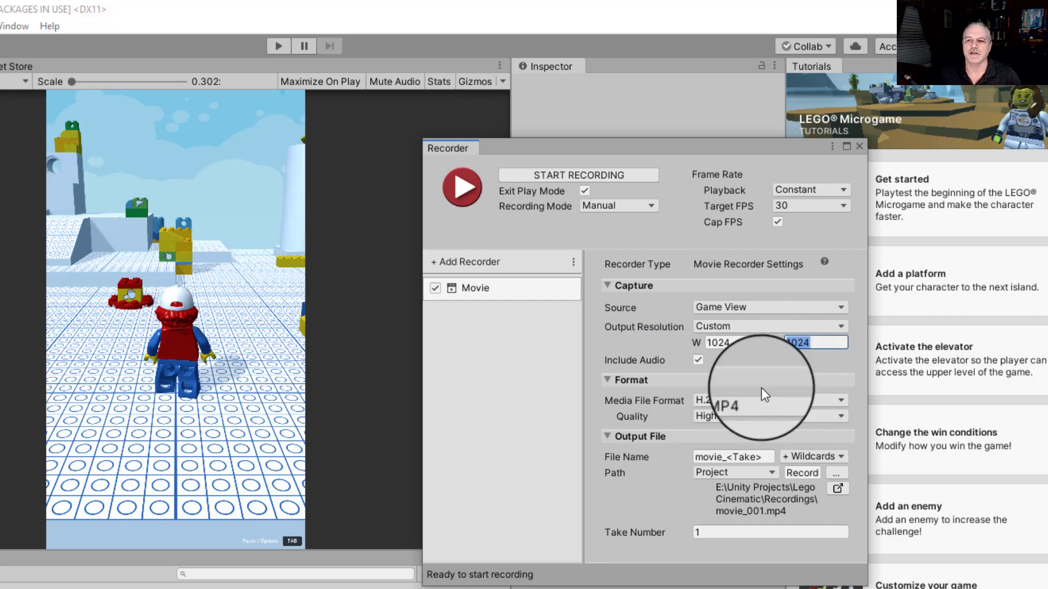
text(1920)
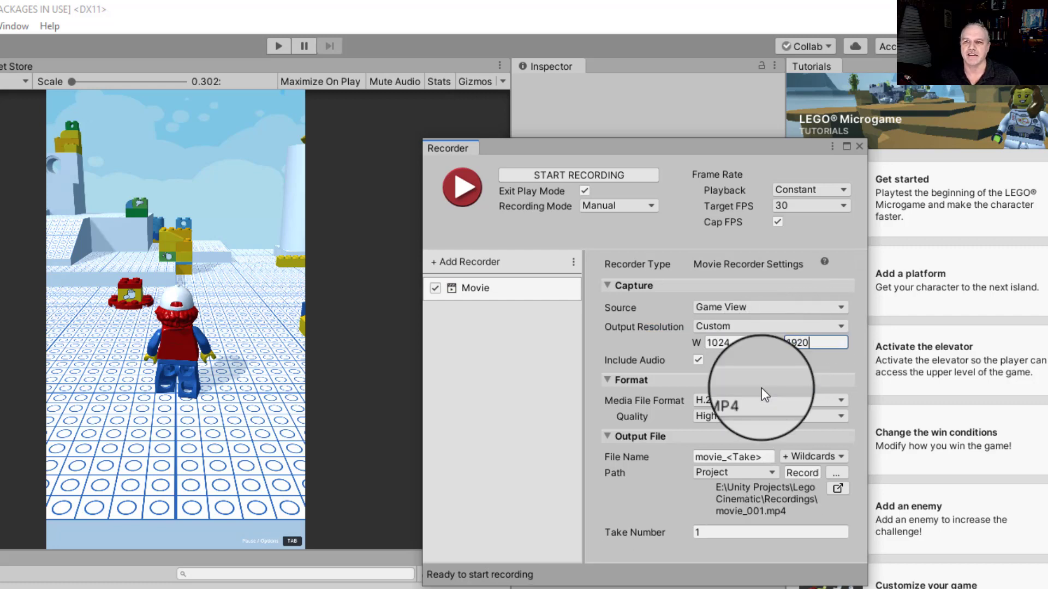
click(709, 342)
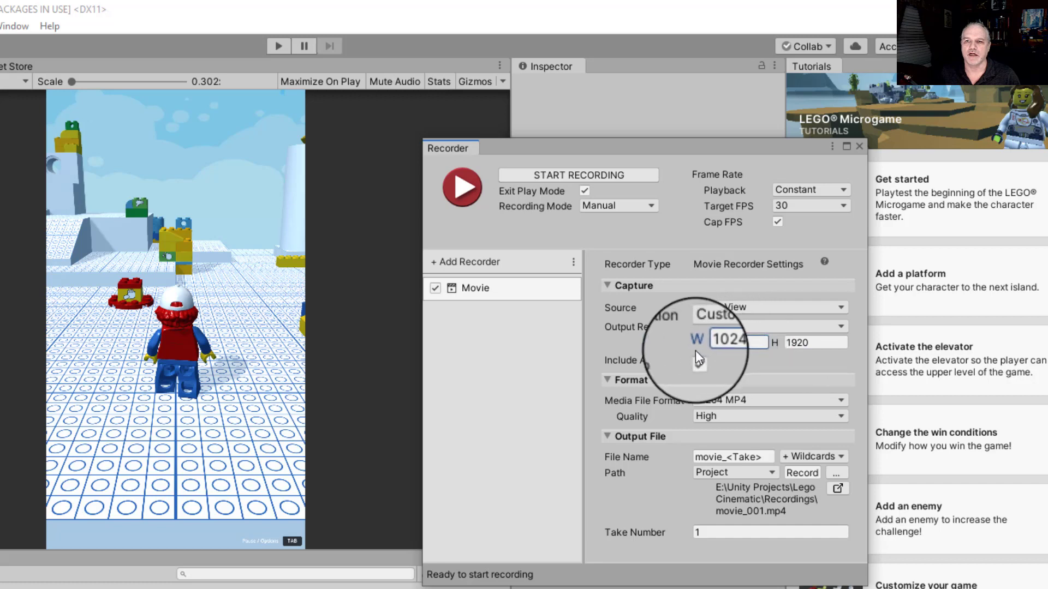
text(1080)
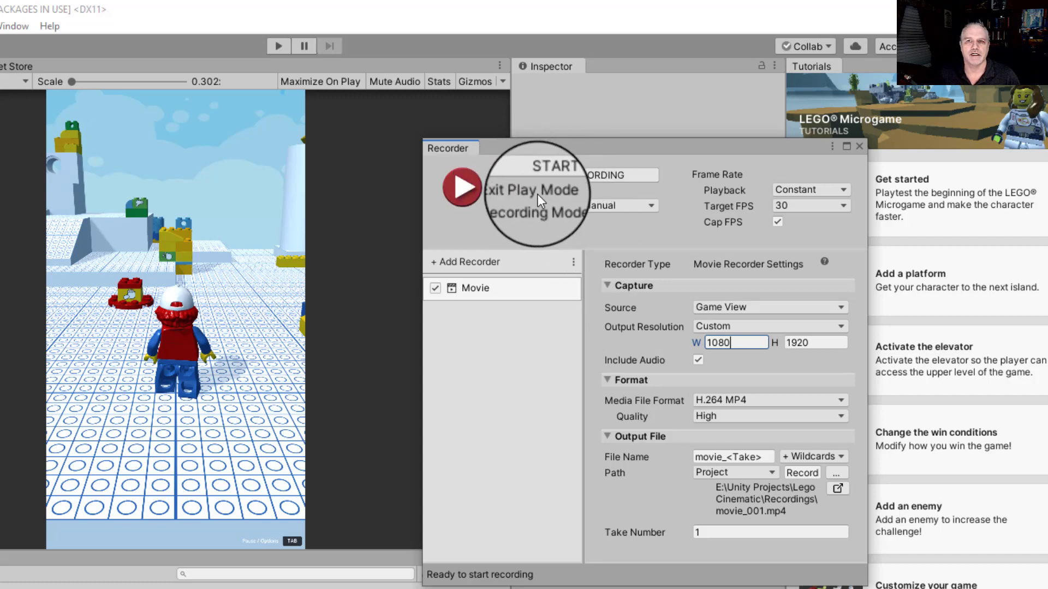
Step: Record a take of the Playground gameplay in manual recording mode, stopping once the character rides the yellow platform
click(566, 176)
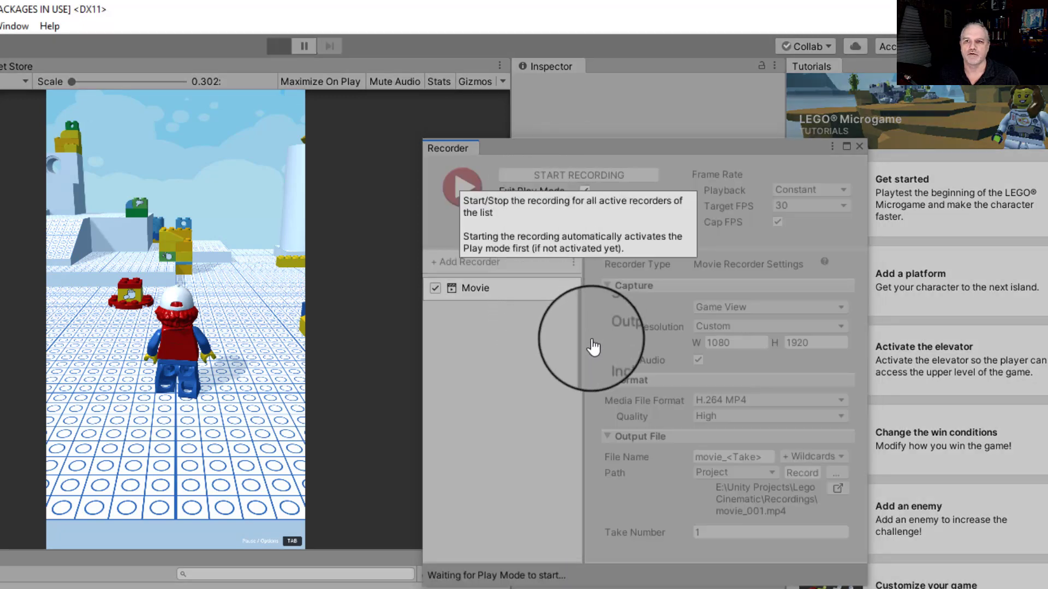
click(590, 204)
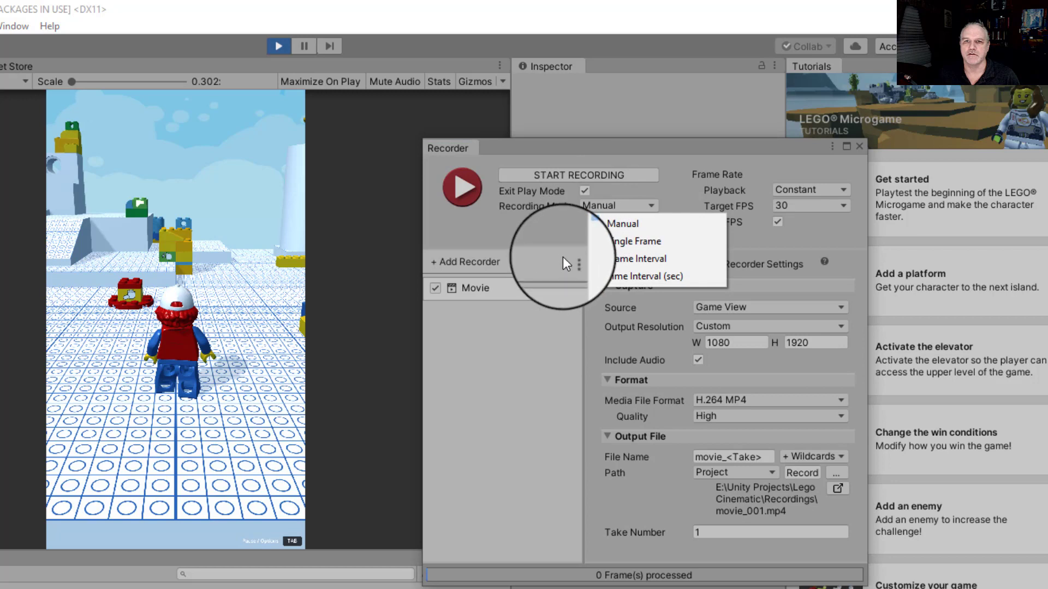
click(542, 219)
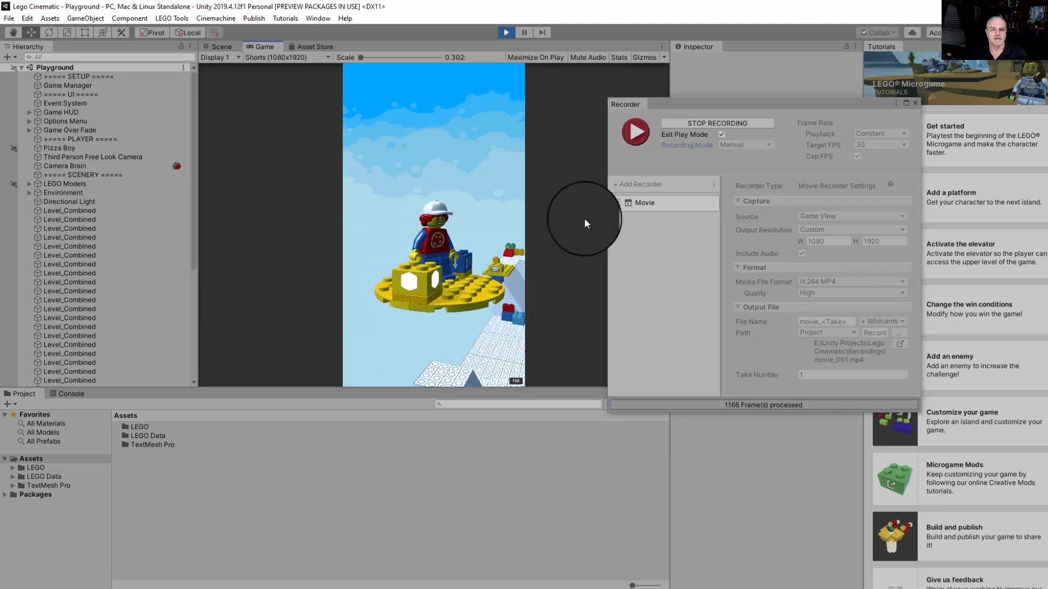
click(717, 123)
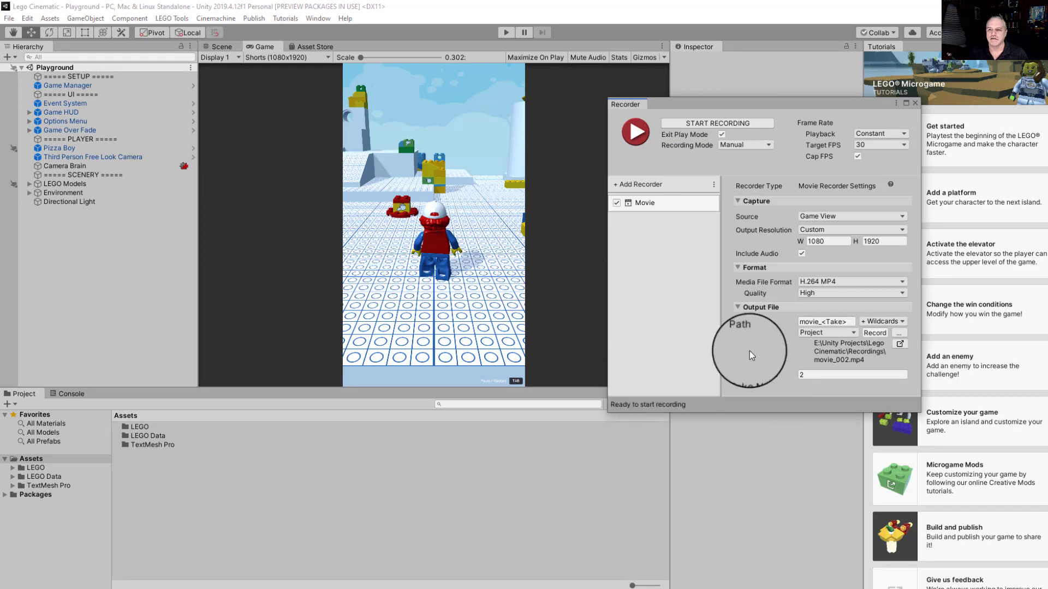
Step: Switch to File Explorer and open the recording output folder E:\Unity Projects\Lego Cinematic\Recordings
mouse_move(409, 584)
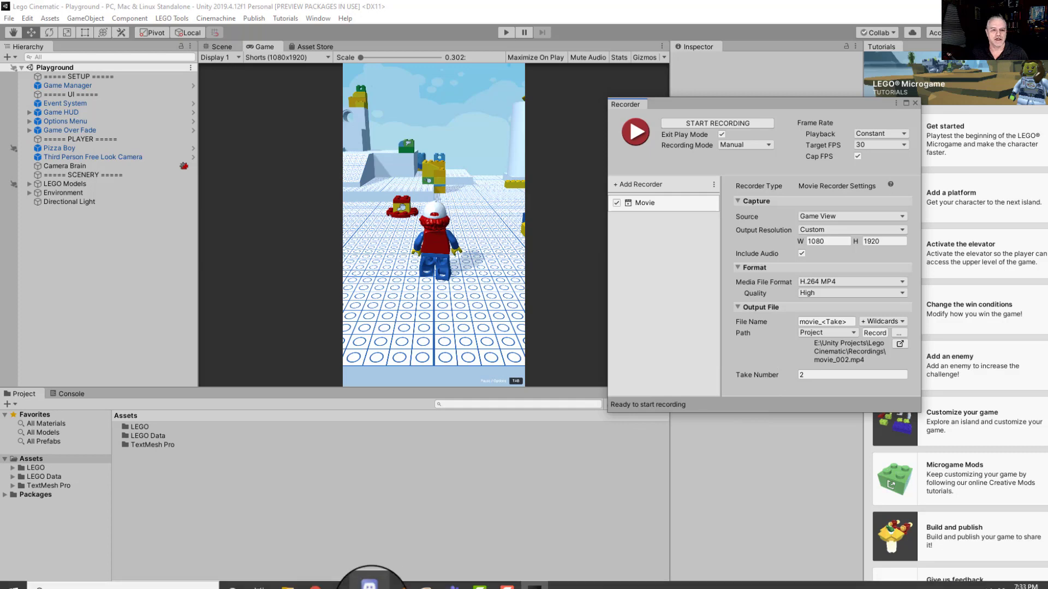
click(292, 583)
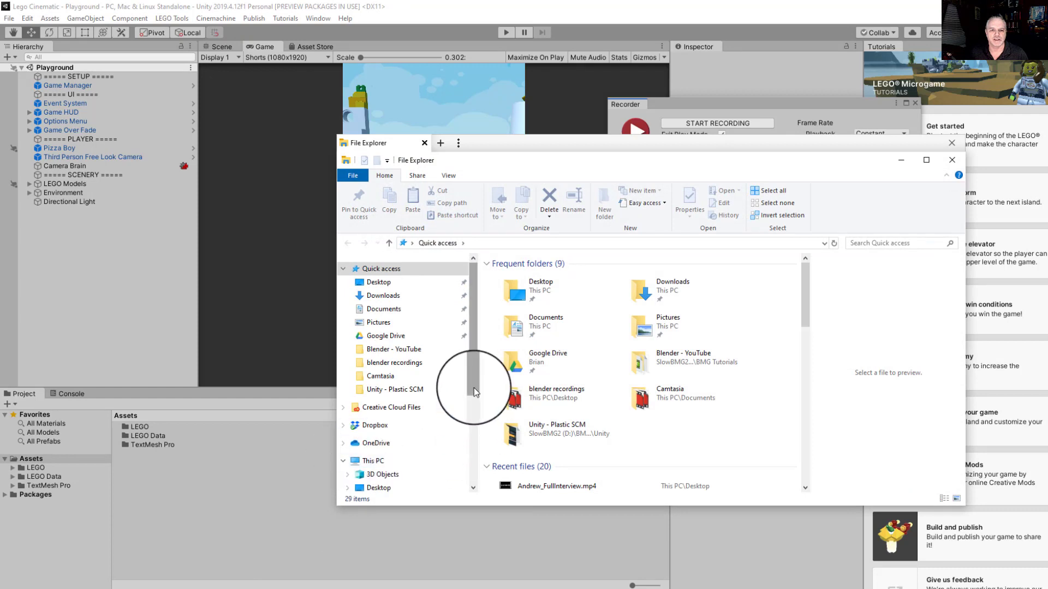
scroll(421, 481, down, 5)
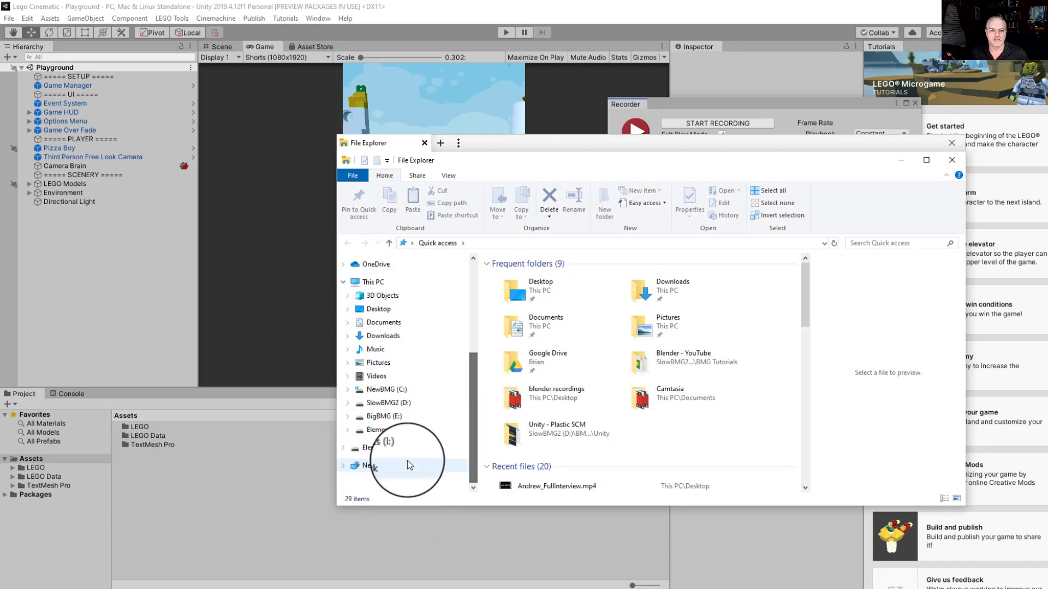
click(383, 416)
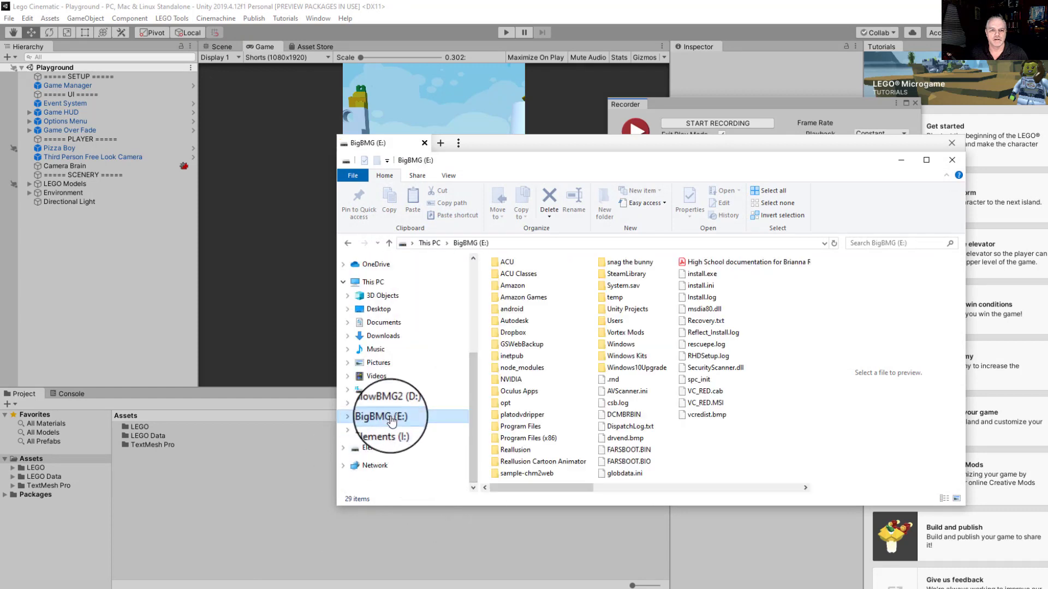
click(626, 316)
double_click(624, 316)
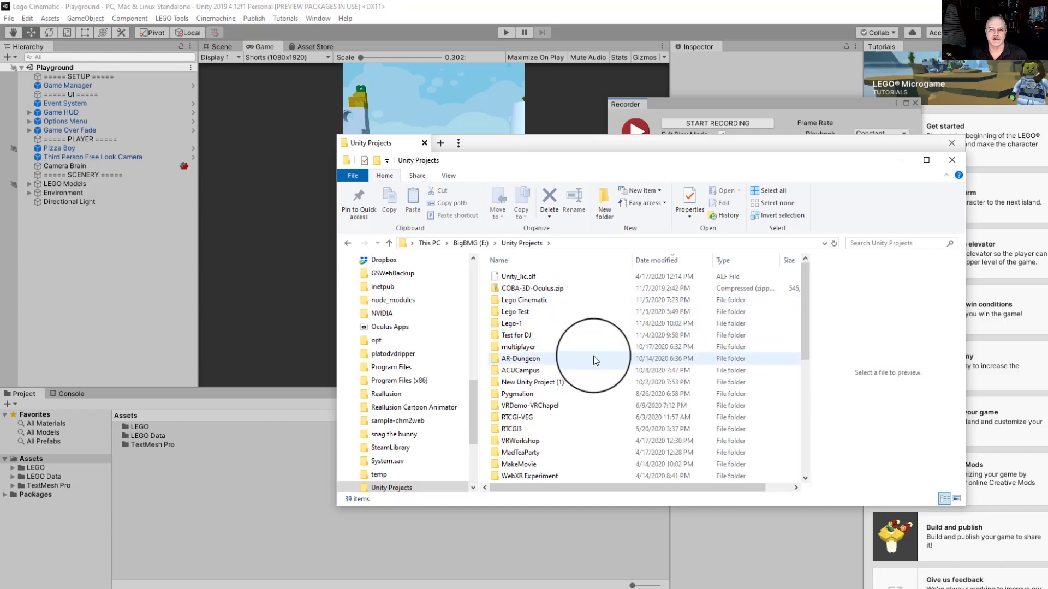
double_click(562, 304)
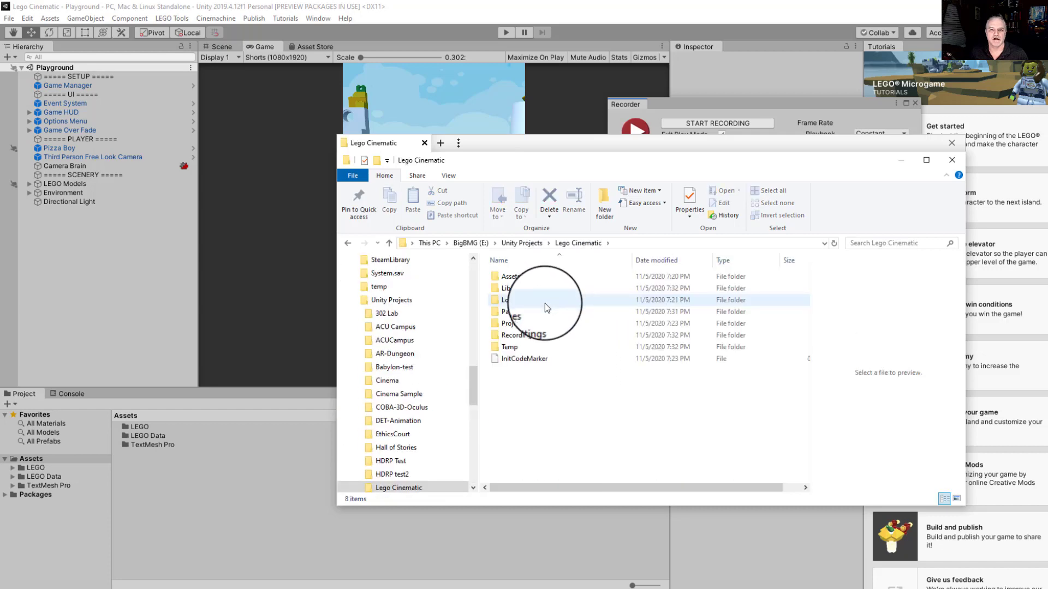
double_click(528, 338)
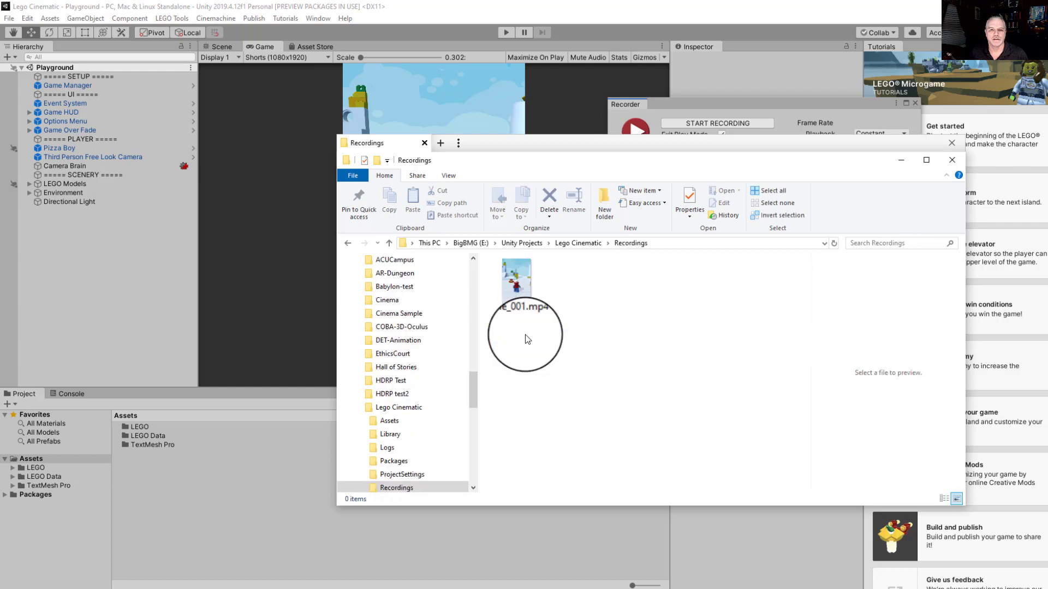
Step: Play back movie_001.mp4 to check the vertical recording, pause it and close the video player
click(519, 290)
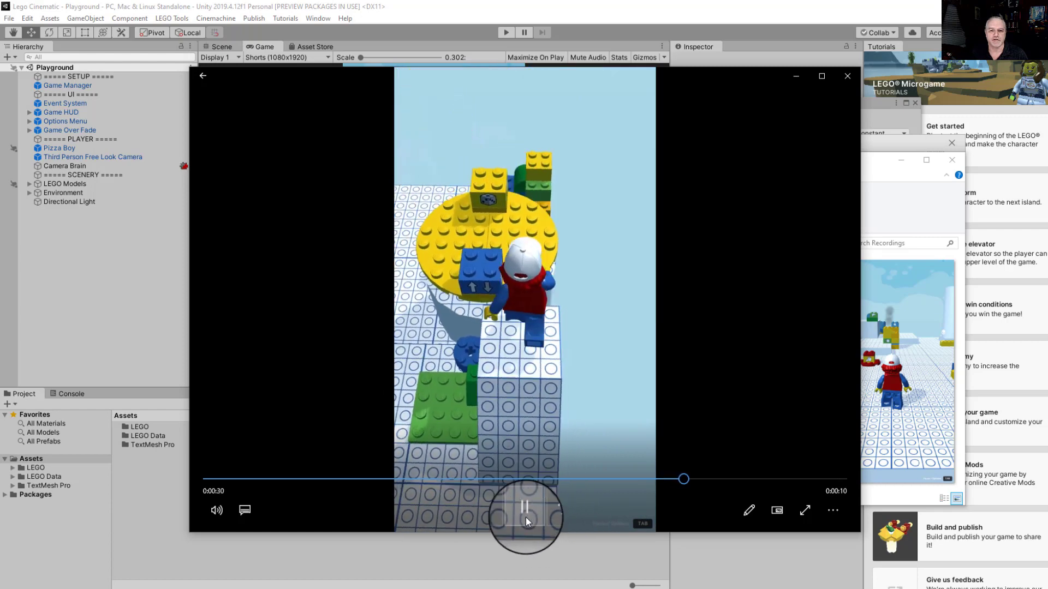
click(525, 510)
click(846, 77)
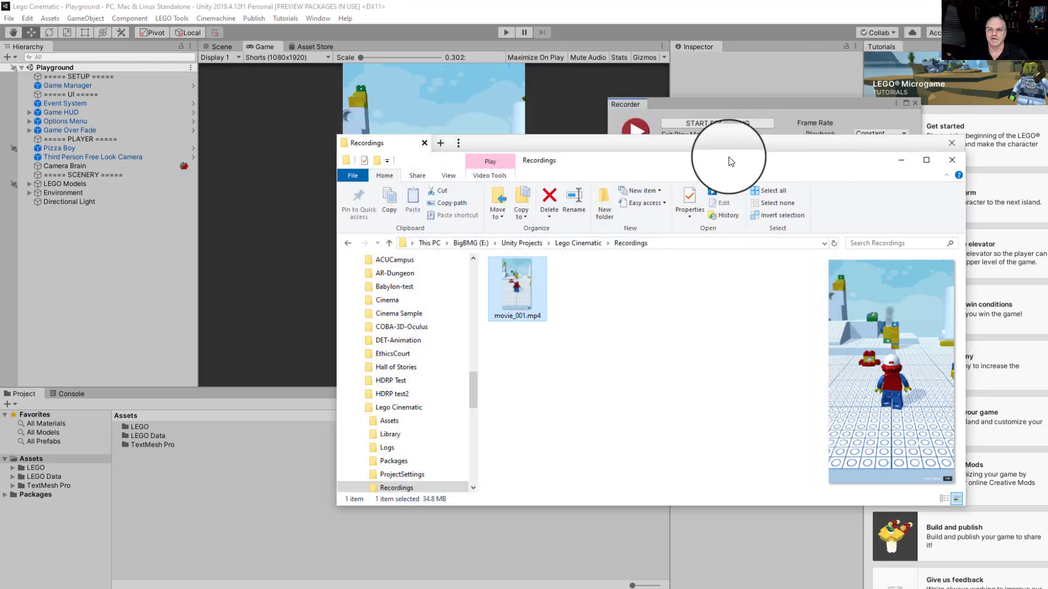
Step: Close File Explorer and the Recorder window to return to the portrait Game view
click(952, 144)
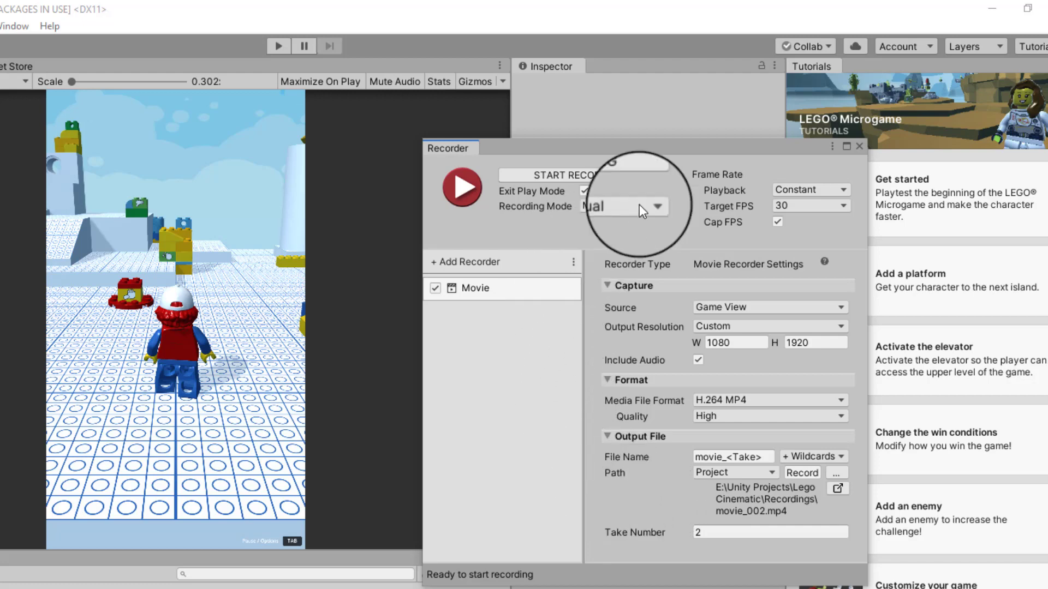
click(860, 142)
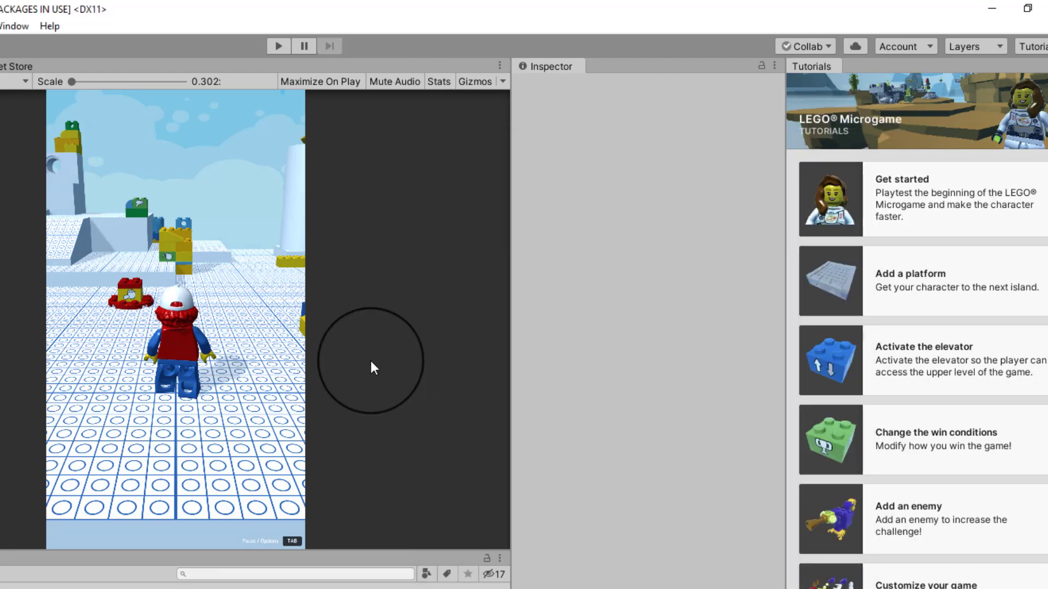